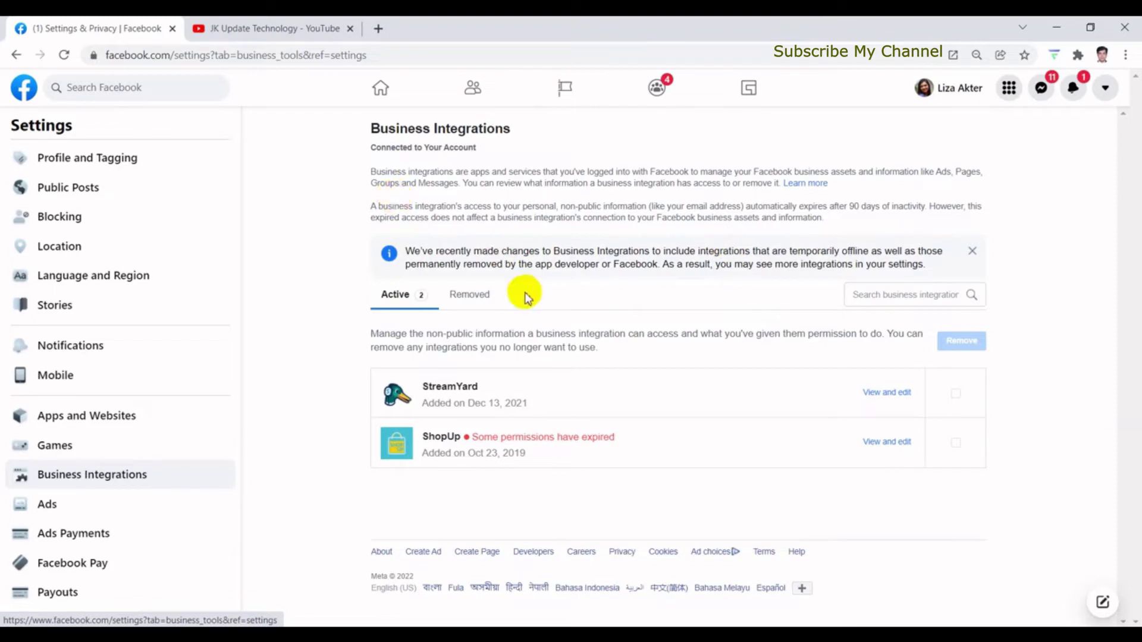
Review the Business Integrations description and the list of removed integrations, and return to the active ones
drag(378, 177, 467, 214)
click(510, 224)
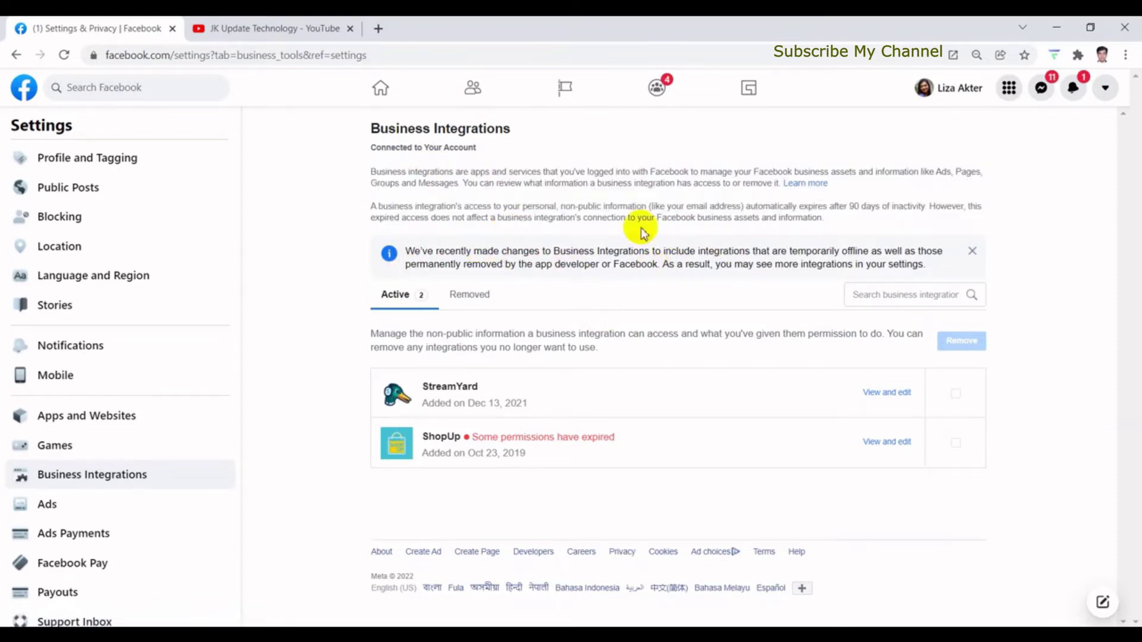
drag(380, 173, 536, 217)
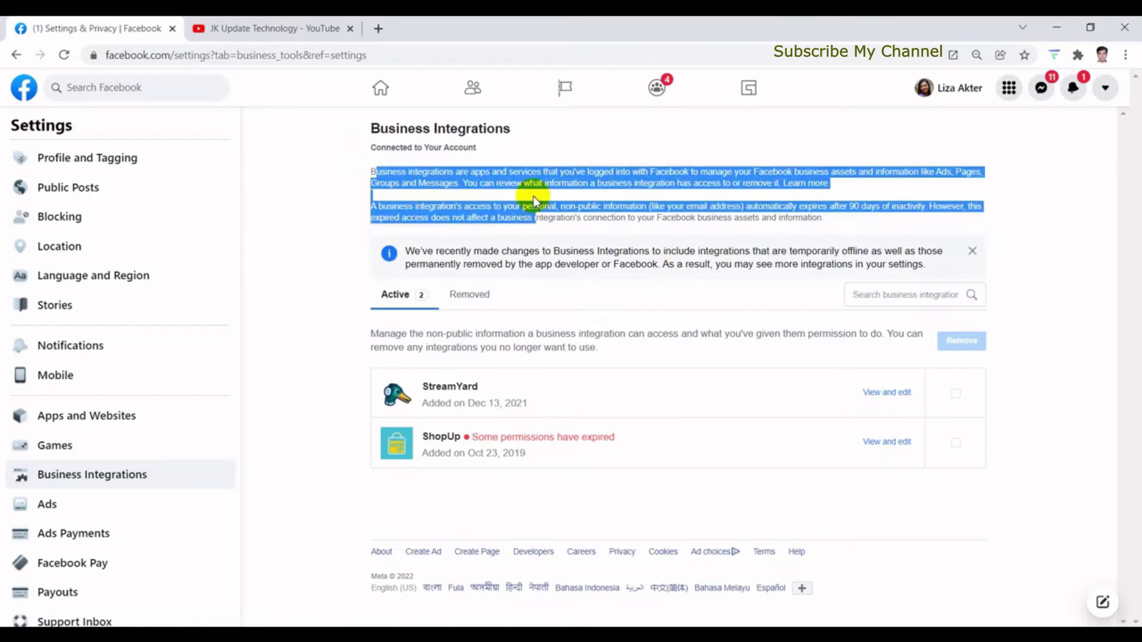
click(598, 149)
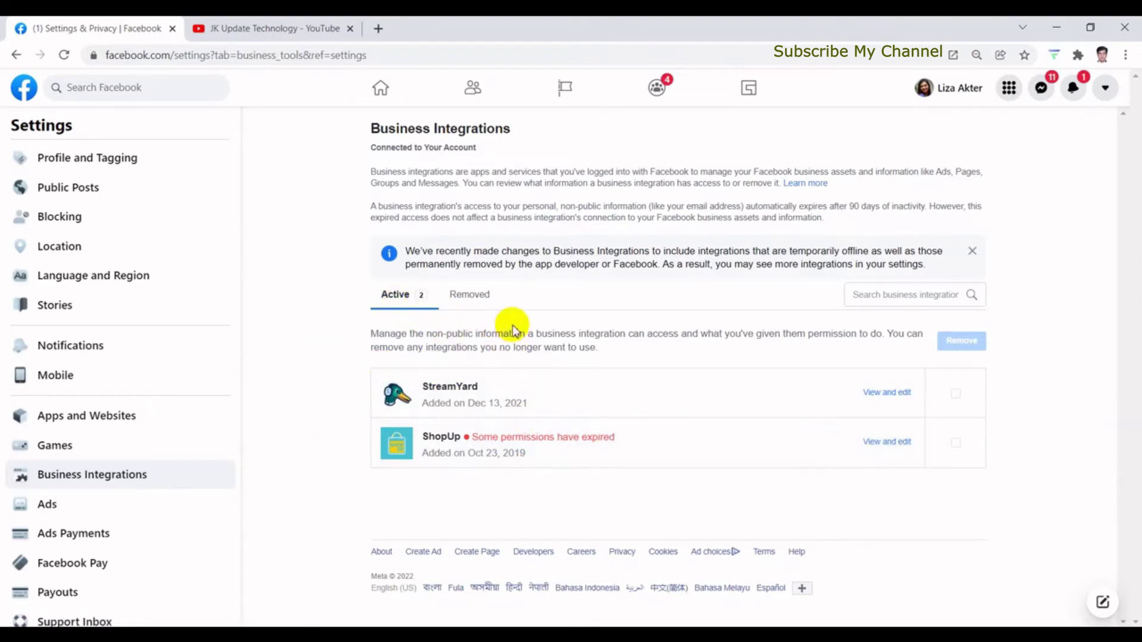
click(484, 300)
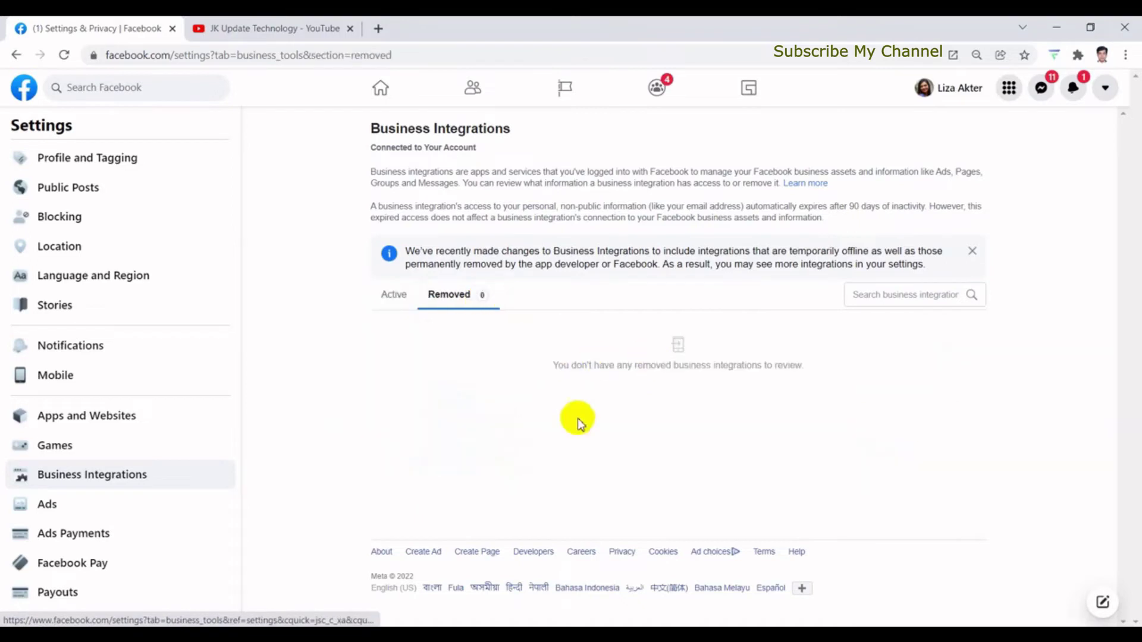
click(395, 296)
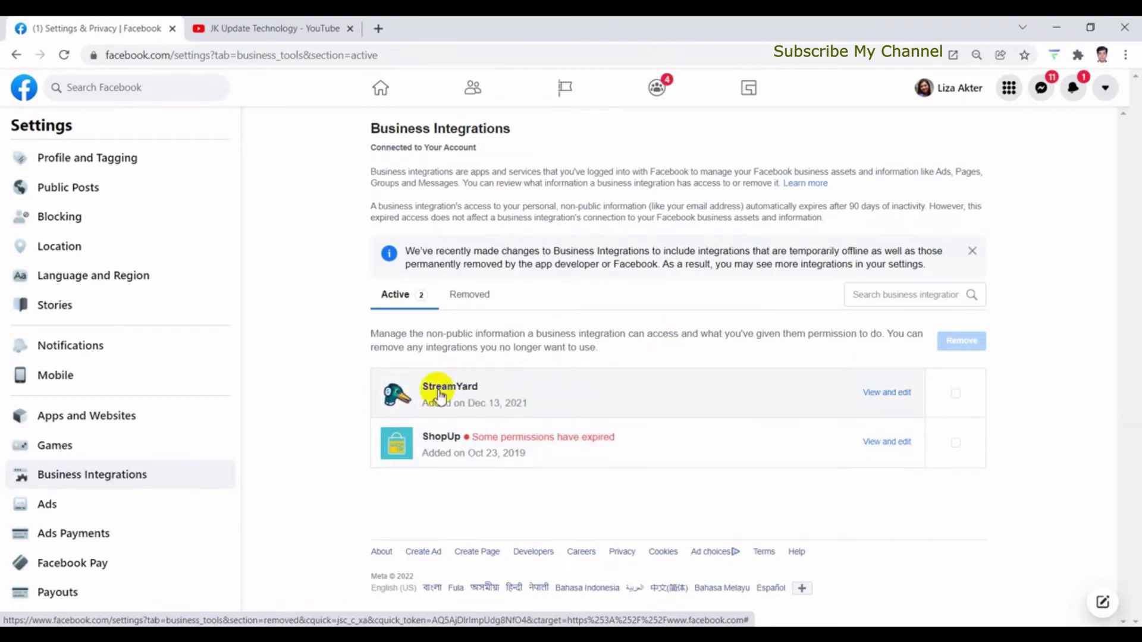
Open StreamYard's permissions and try switching off Read content posted on the Page and Manage comments on your Page
click(957, 395)
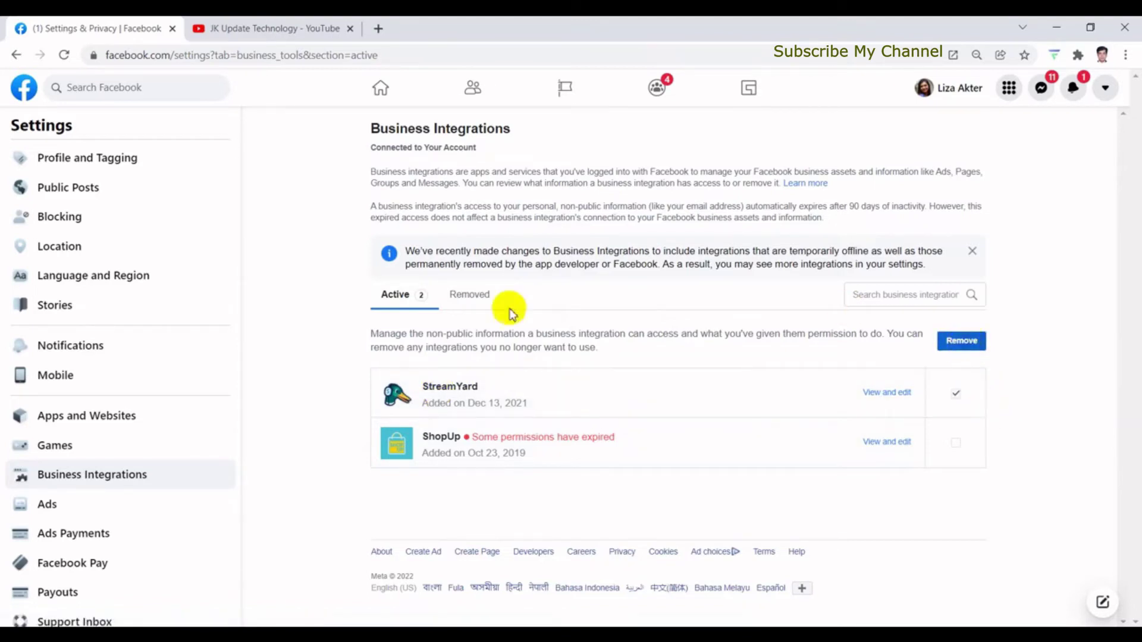
click(957, 393)
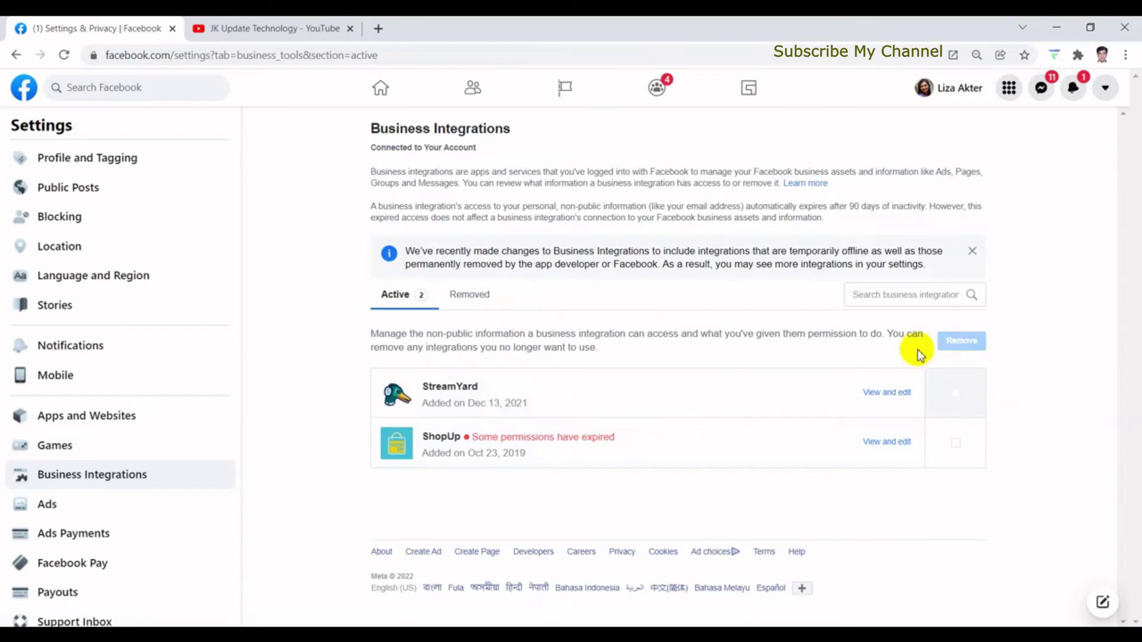
click(889, 393)
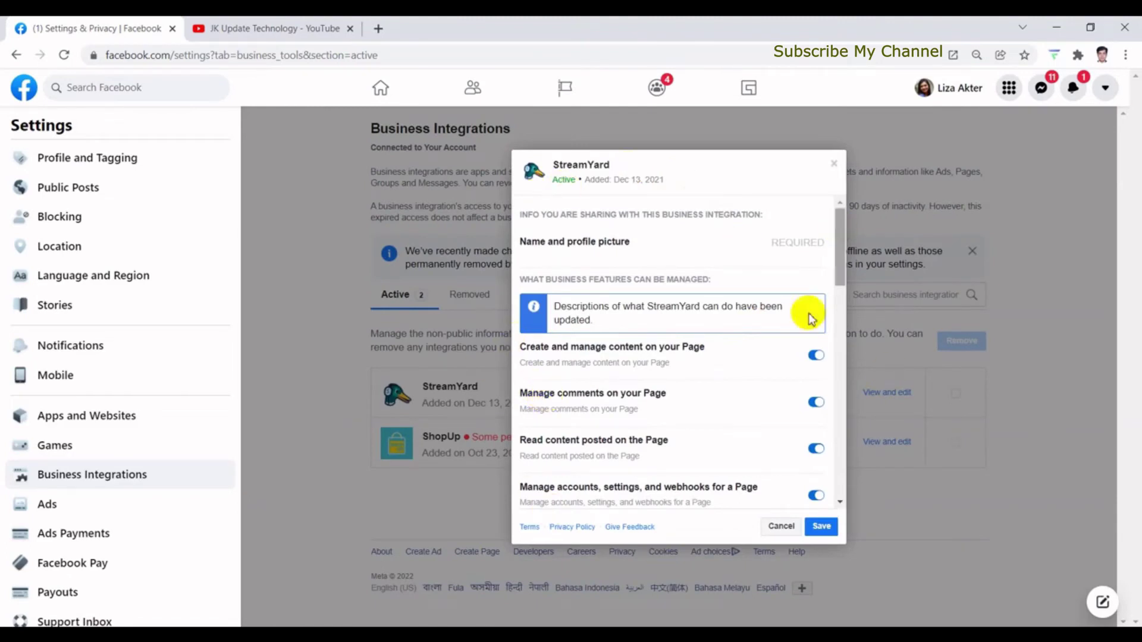
drag(843, 270, 844, 283)
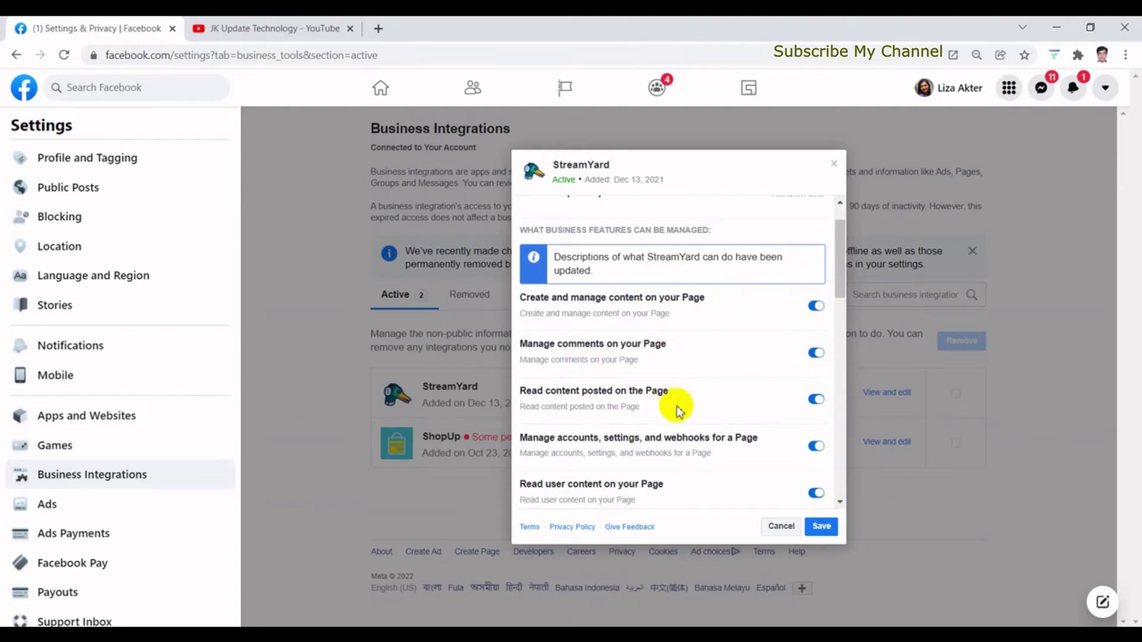
click(817, 402)
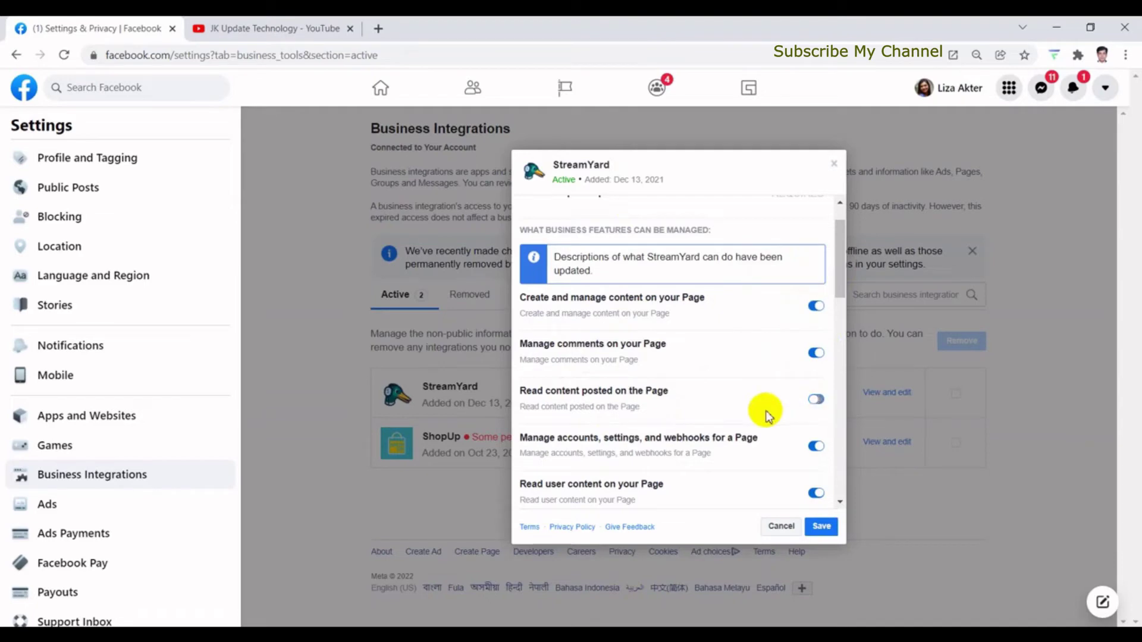
click(815, 353)
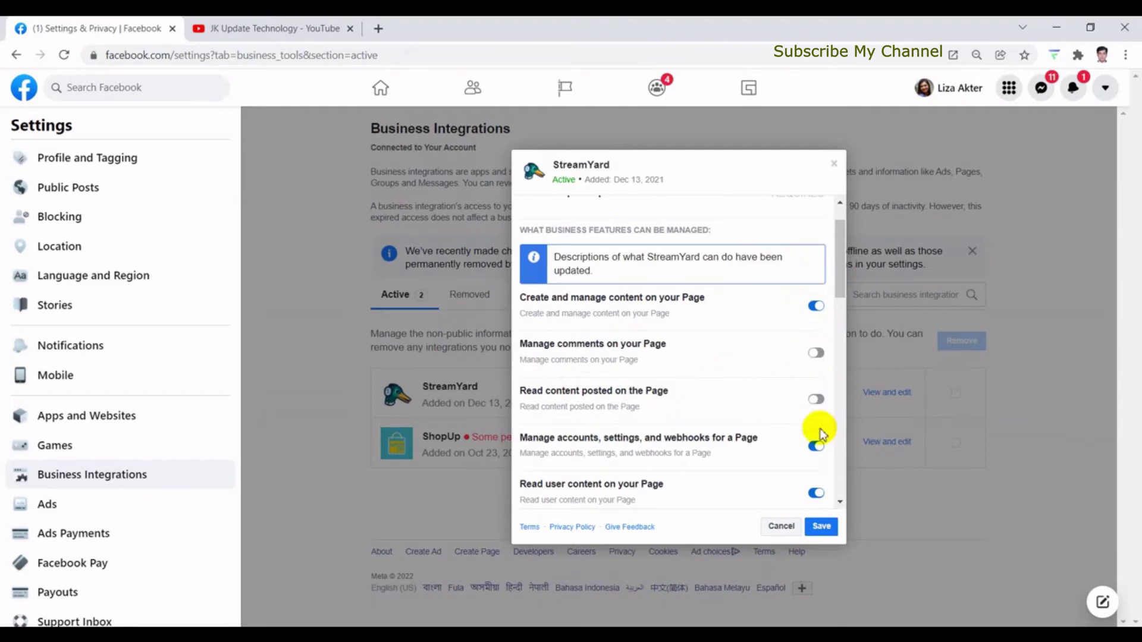
click(818, 354)
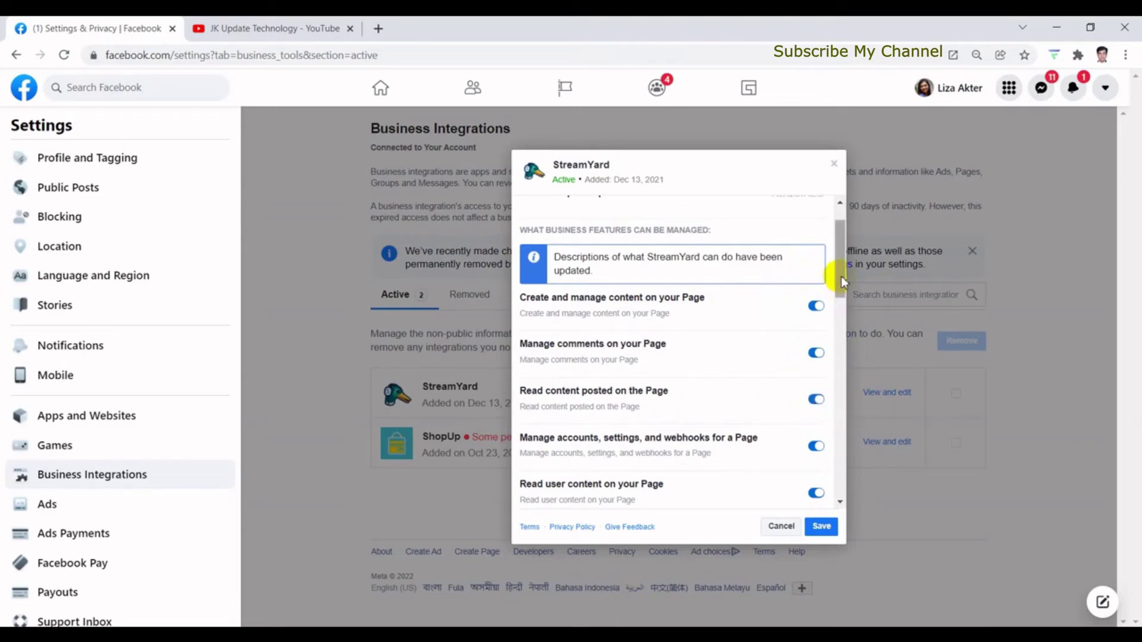
Select Affiliate Marketing/HomeBased Business/Work From Home, UK Daily Health & Beauty Tips and USA Health & Beauty Tips as groups StreamYard can post into
drag(840, 276, 855, 355)
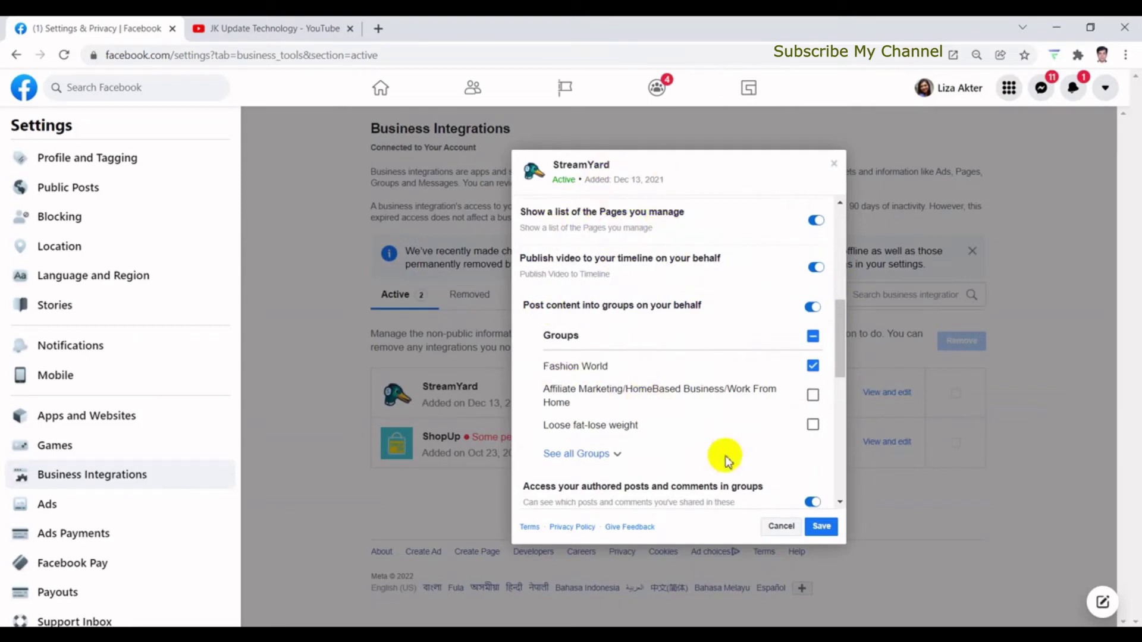
scroll(839, 369, down, 1)
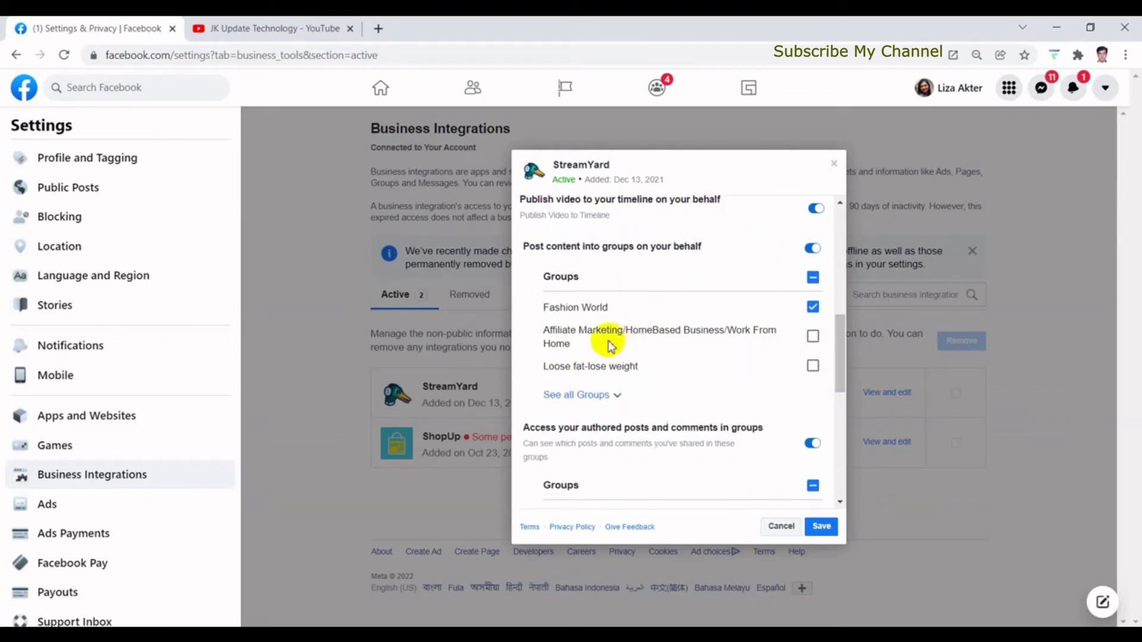
click(813, 337)
mouse_move(844, 326)
mouse_down()
mouse_move(843, 337)
mouse_move(790, 352)
mouse_up()
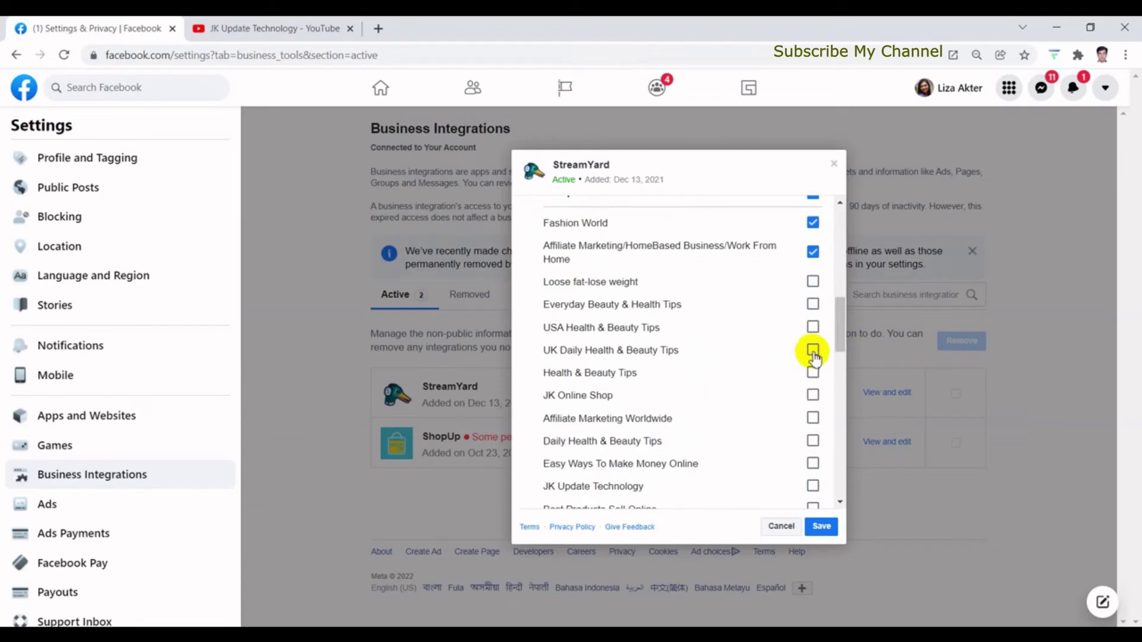
click(813, 351)
click(813, 327)
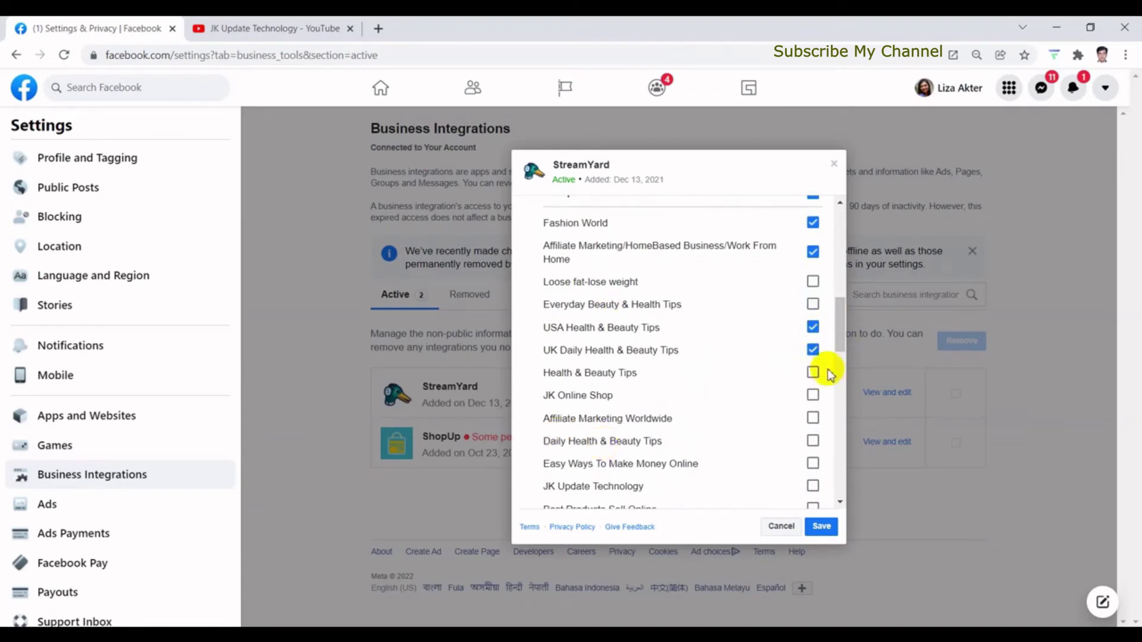
Review StreamYard's additional settings, including the audience choices for who can see its use, and close its settings
drag(841, 331, 847, 471)
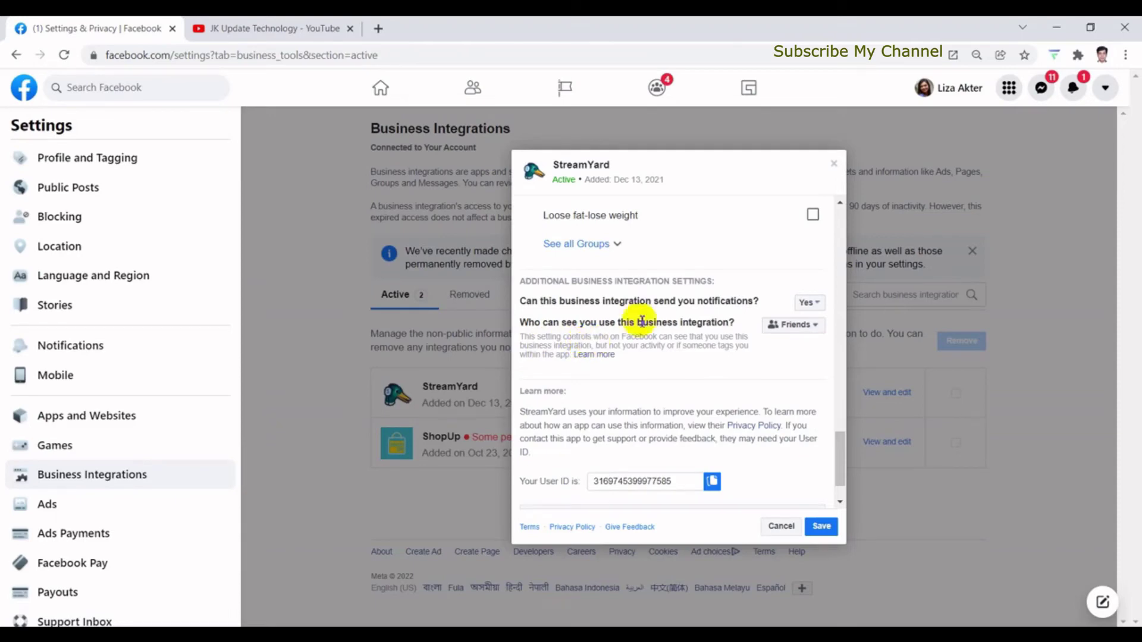
click(812, 330)
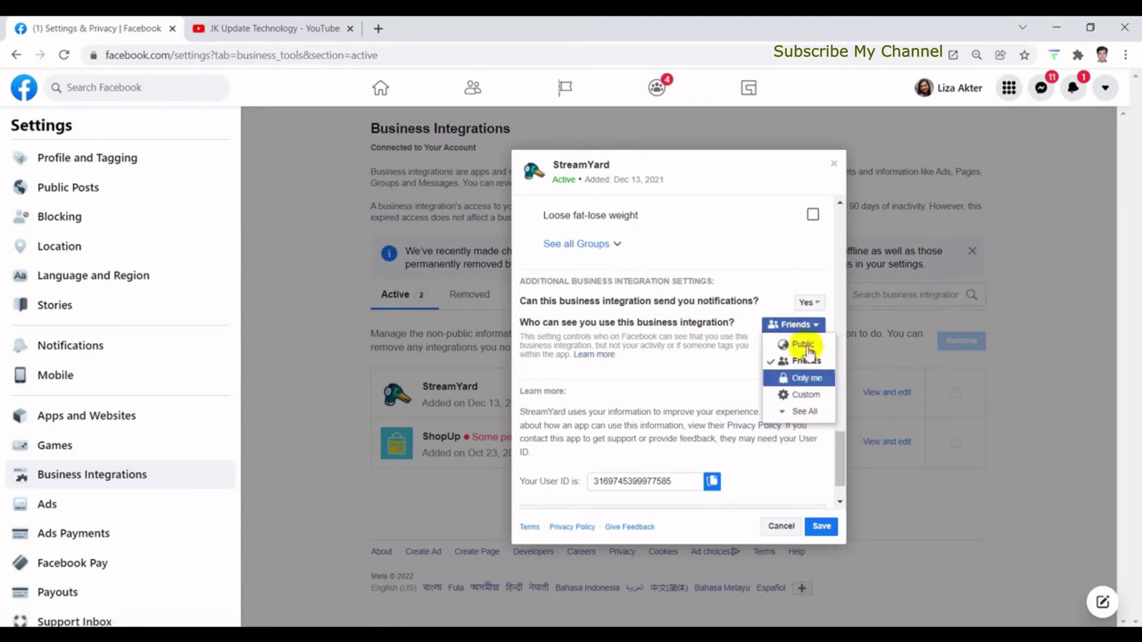
click(770, 276)
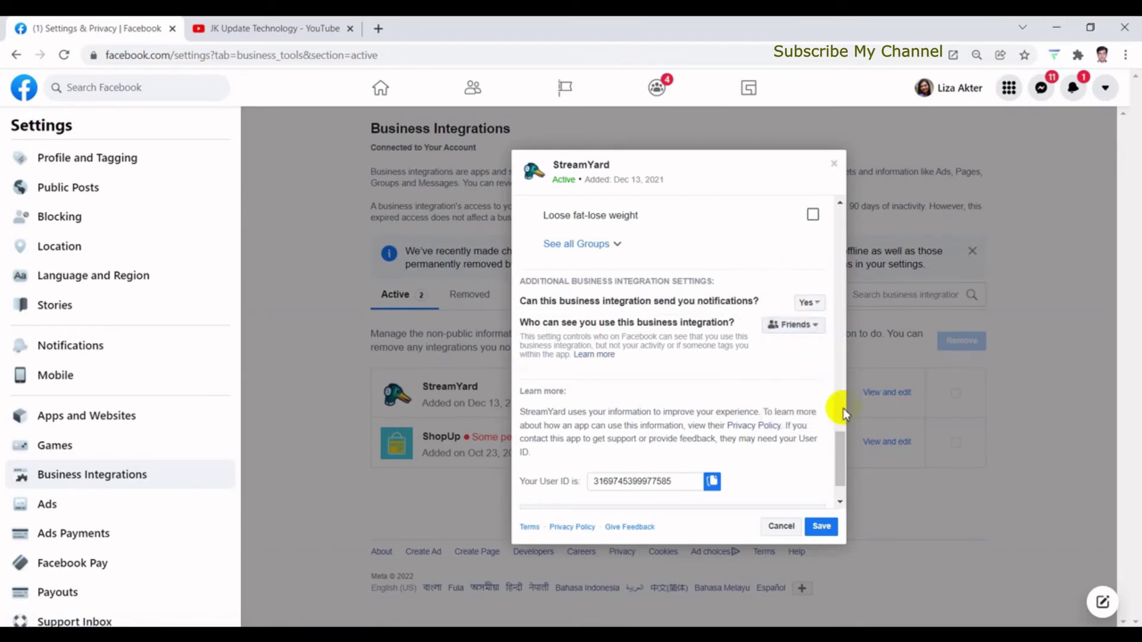
scroll(838, 451, down, 1)
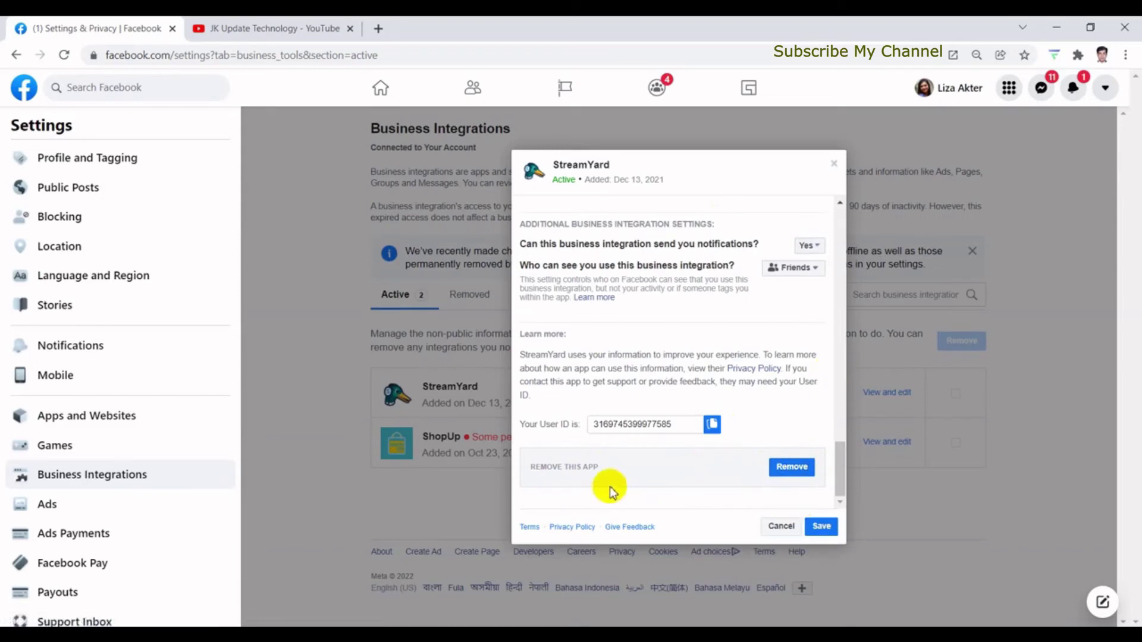
drag(840, 458, 854, 487)
click(819, 527)
click(781, 527)
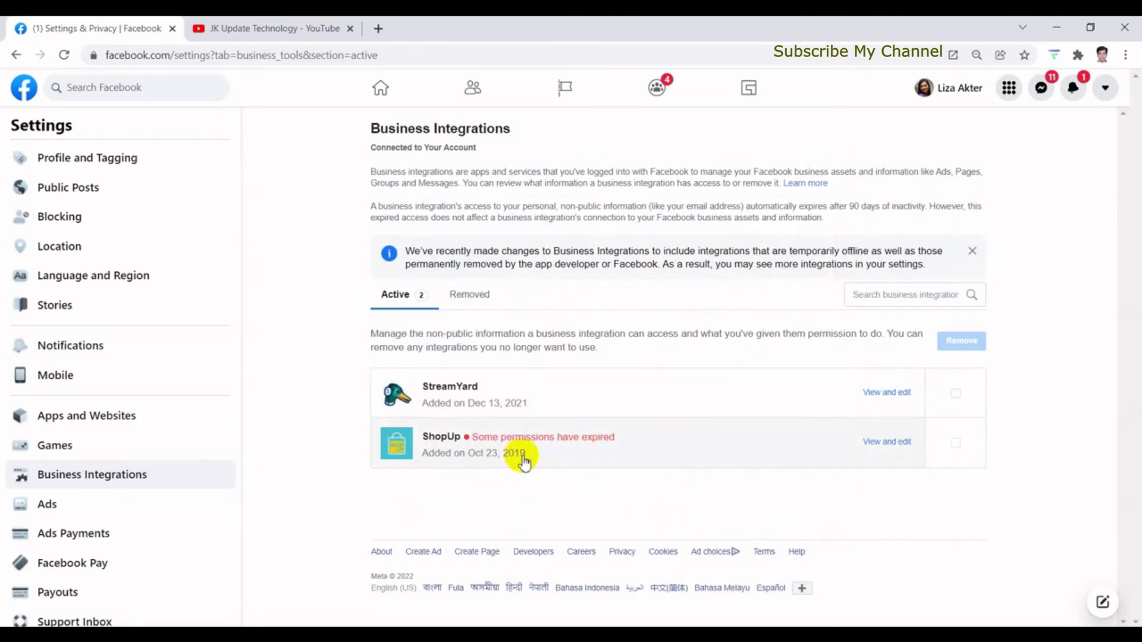
Review ShopUp's permissions and additional integration settings, and close them without making changes
click(875, 441)
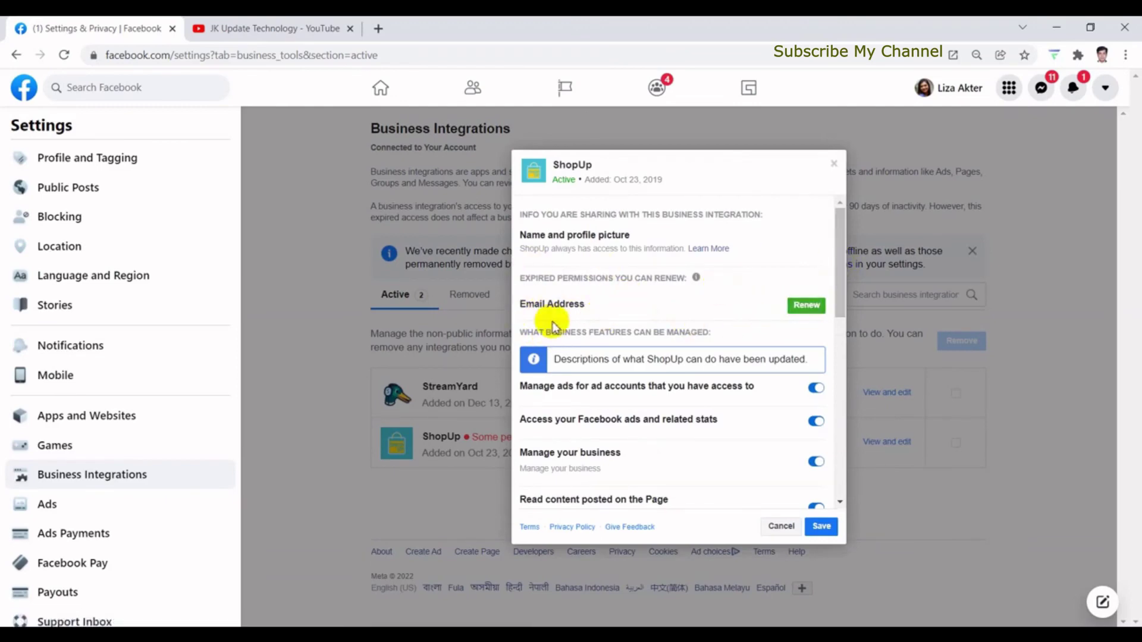
drag(845, 299, 848, 469)
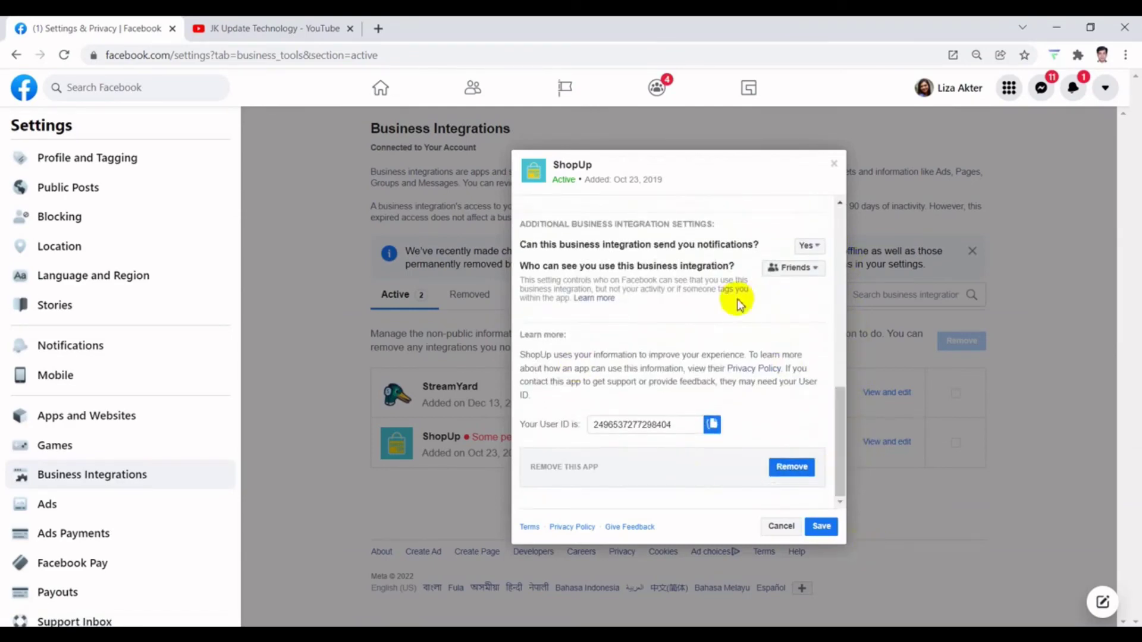
click(779, 527)
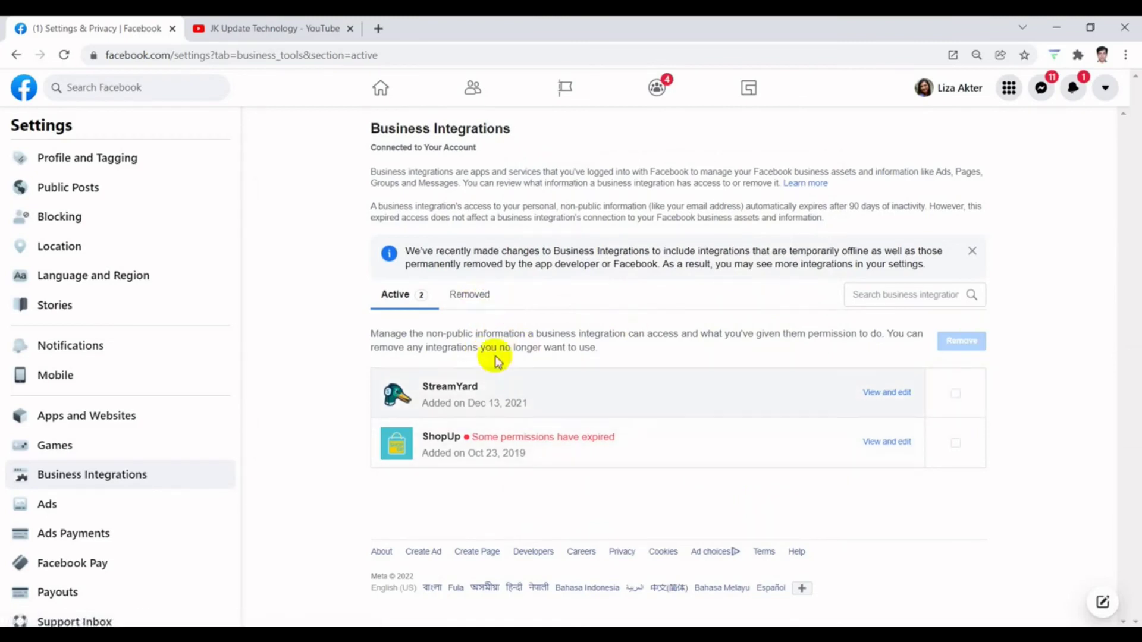
Remove the StreamYard integration, leaving its timeline posts undeleted and the removal notification enabled
click(955, 393)
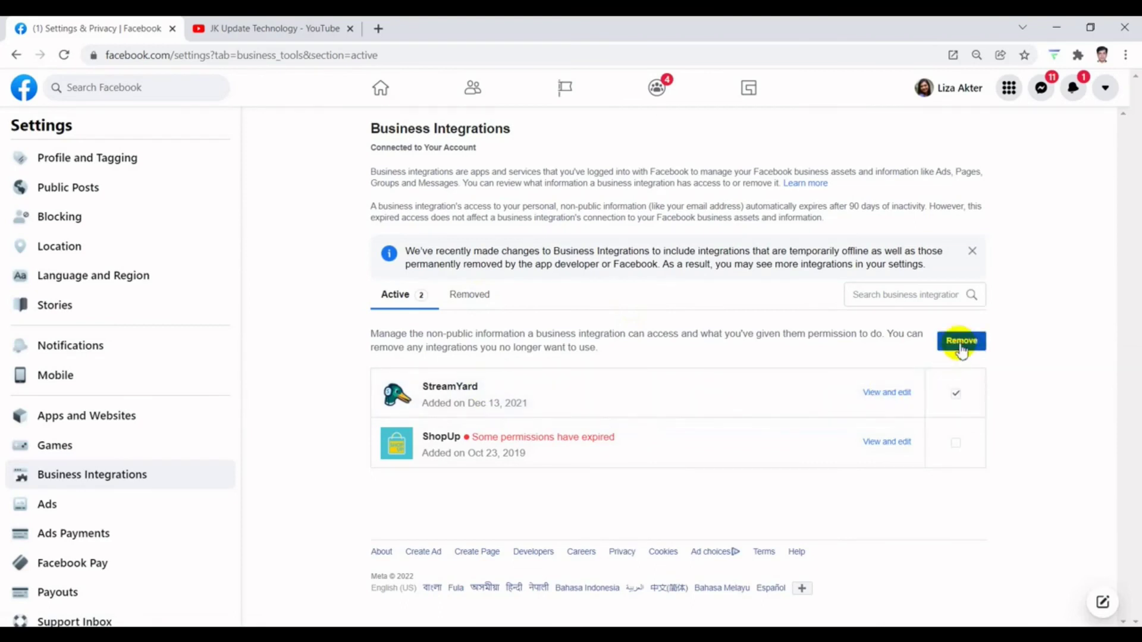
click(962, 341)
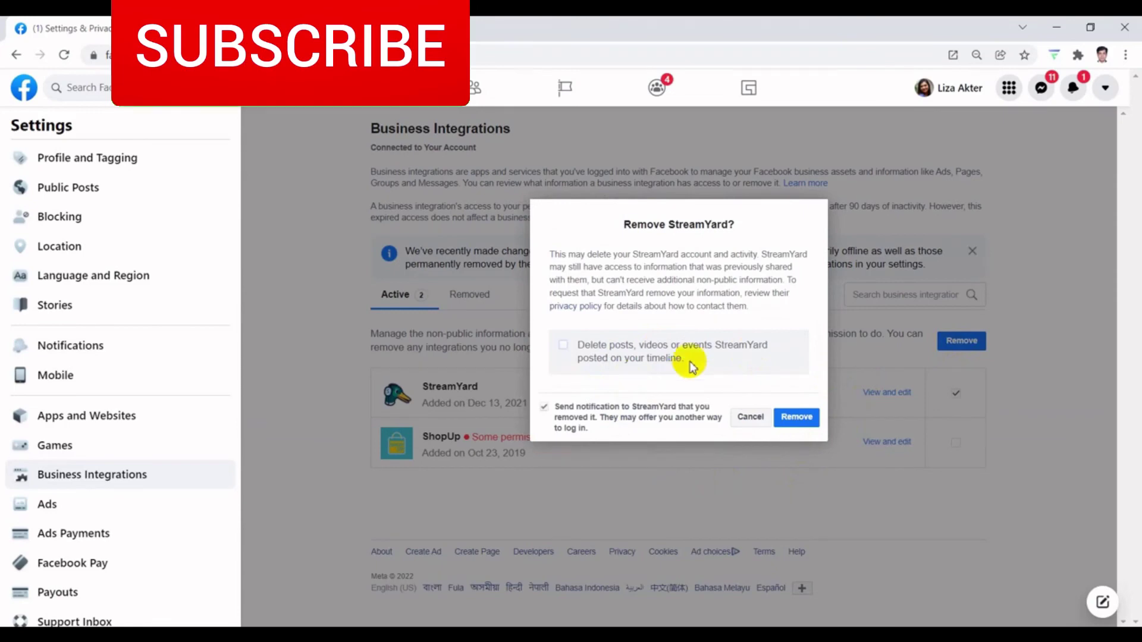
click(563, 346)
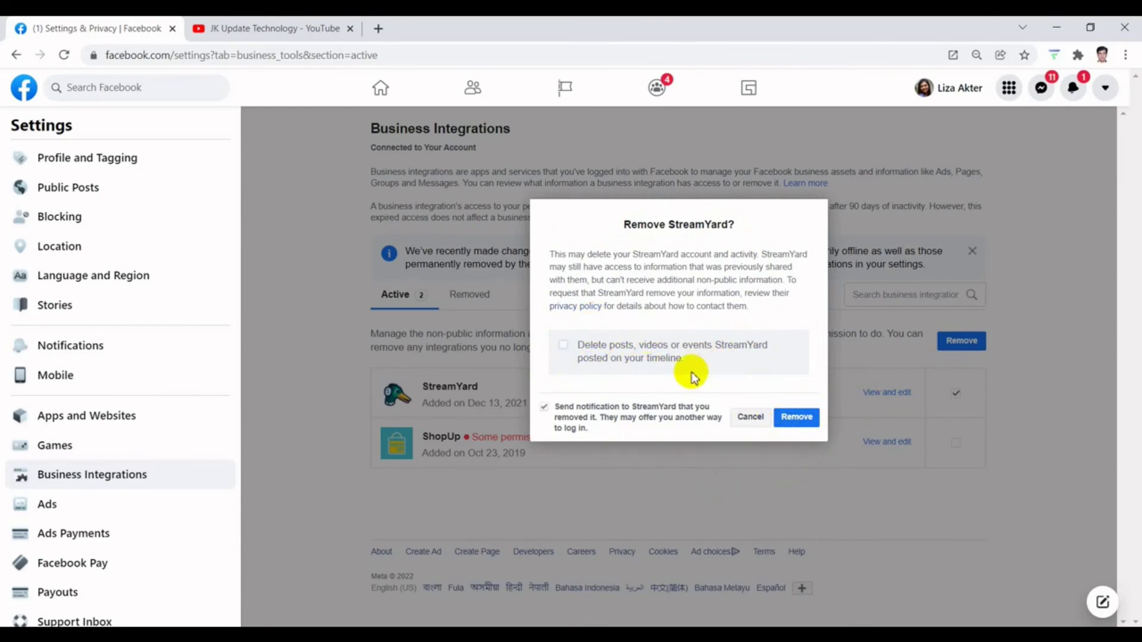
click(797, 418)
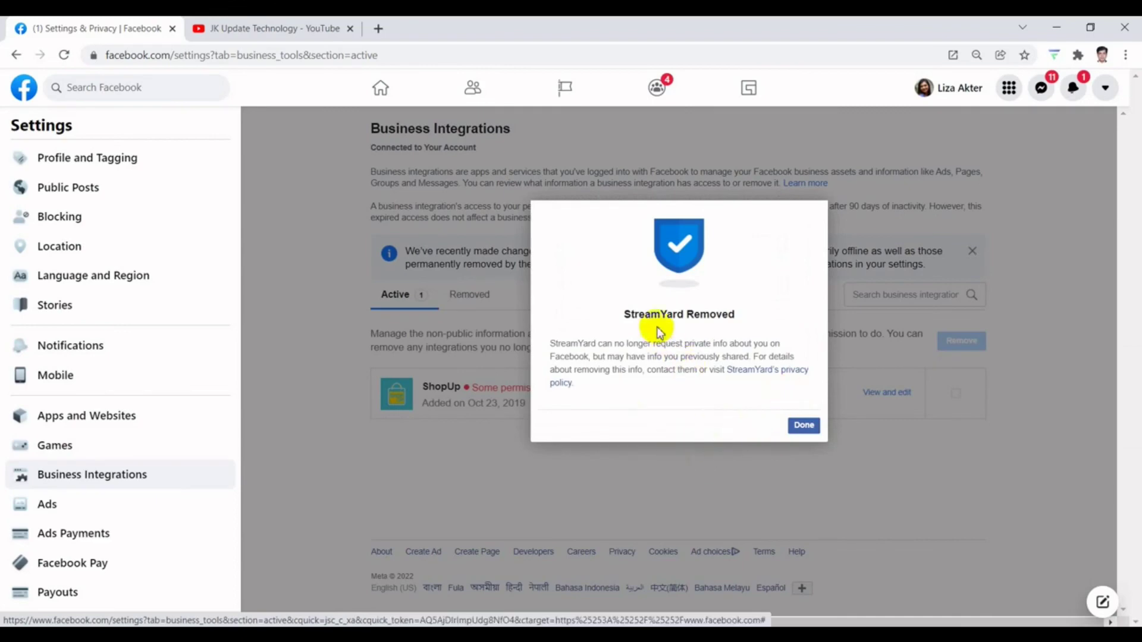
click(804, 426)
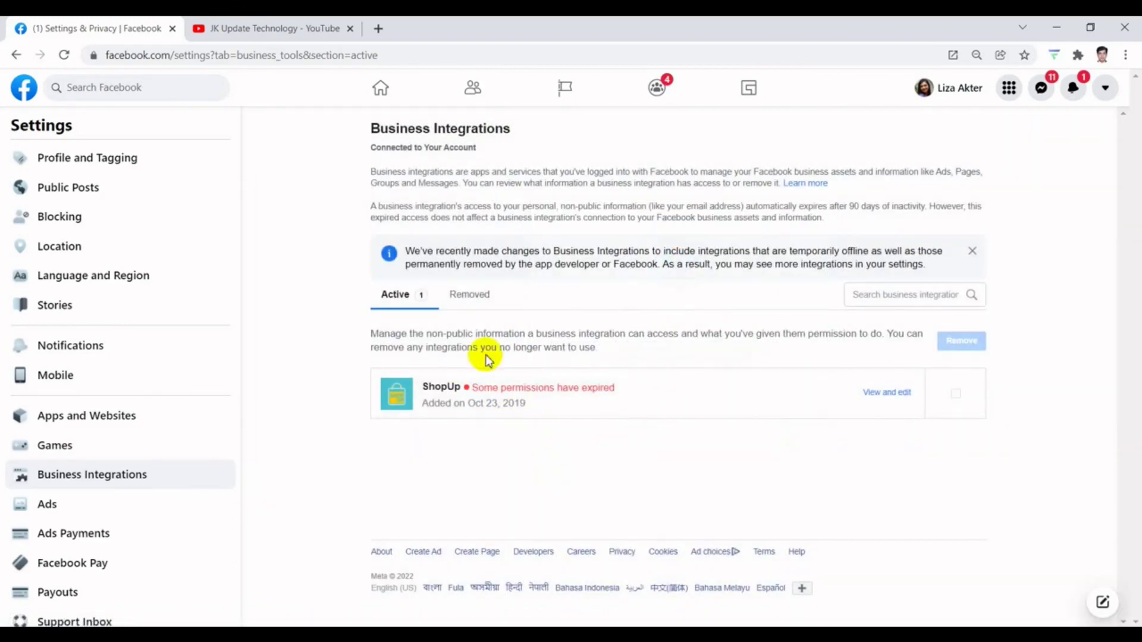
Check StreamYard's details in the list of removed integrations and return to the active integrations
click(469, 294)
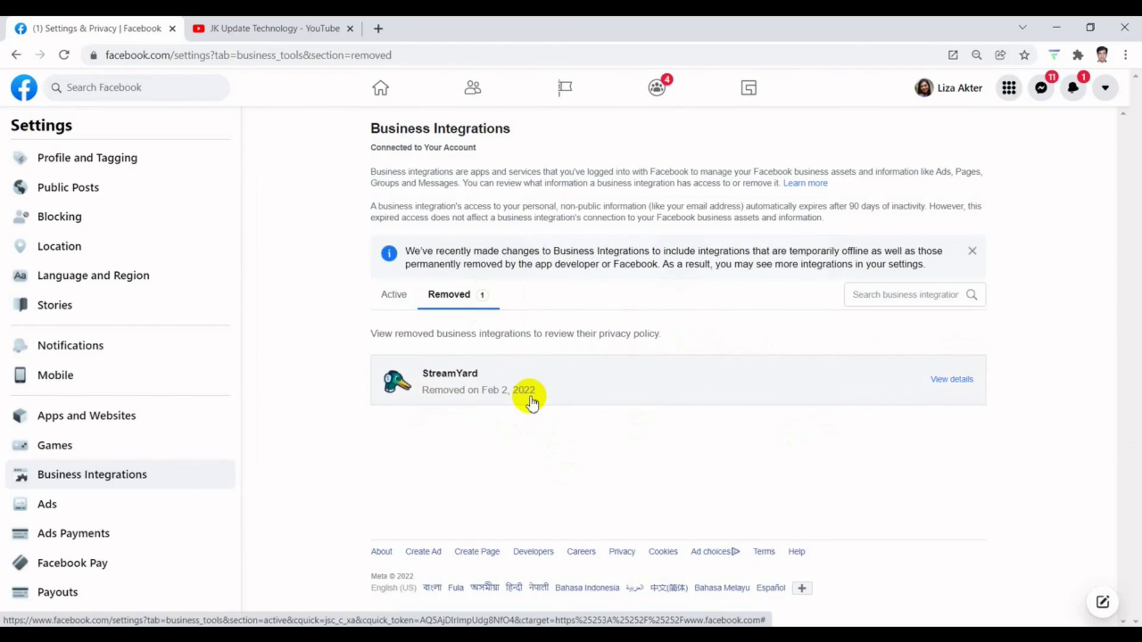
click(948, 391)
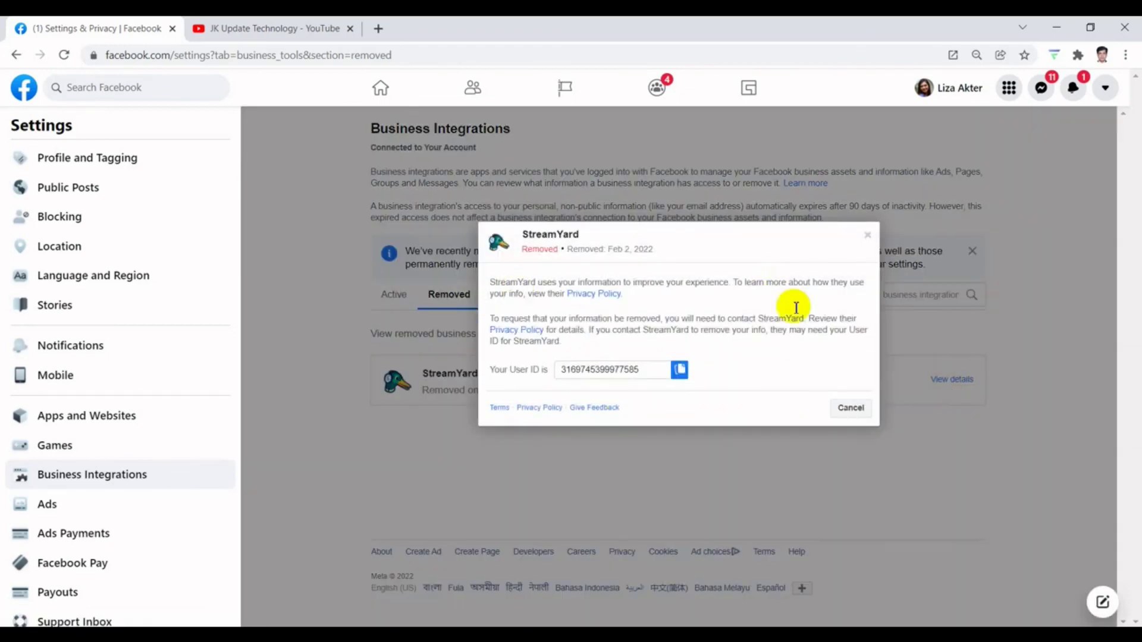
click(843, 411)
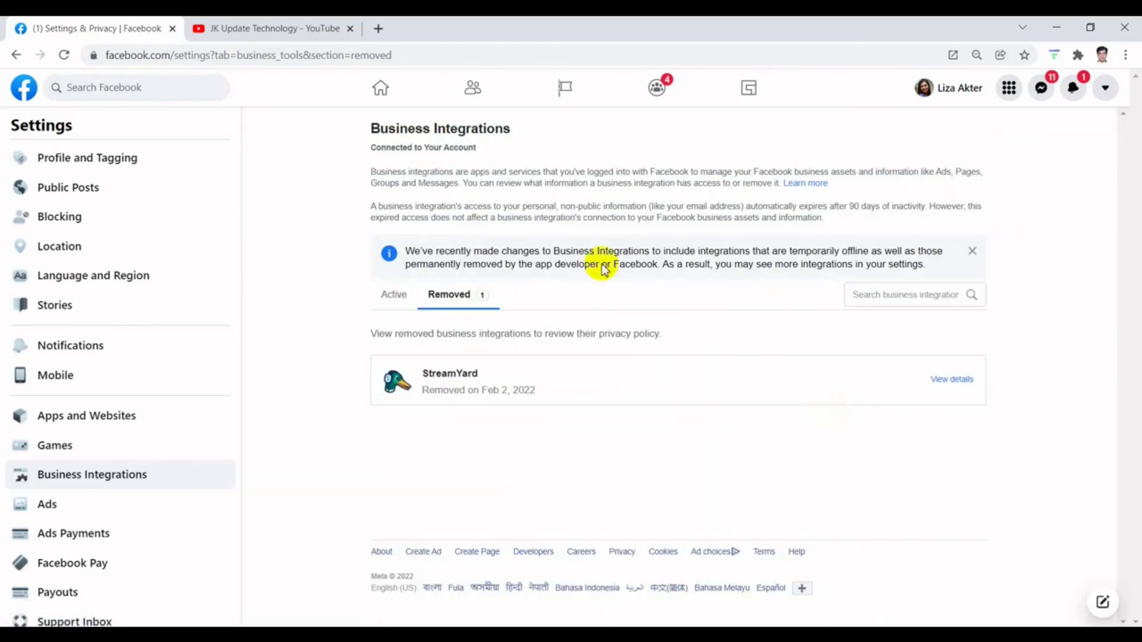
click(395, 294)
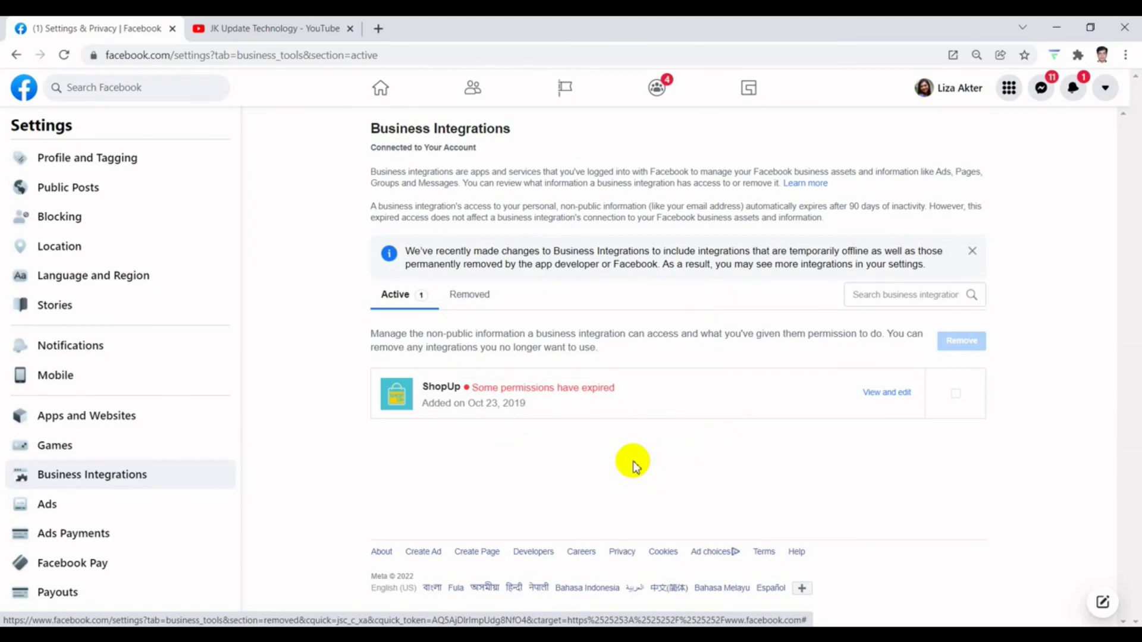
Switch to the YouTube page showing the JK Update Technology channel's videos
click(320, 29)
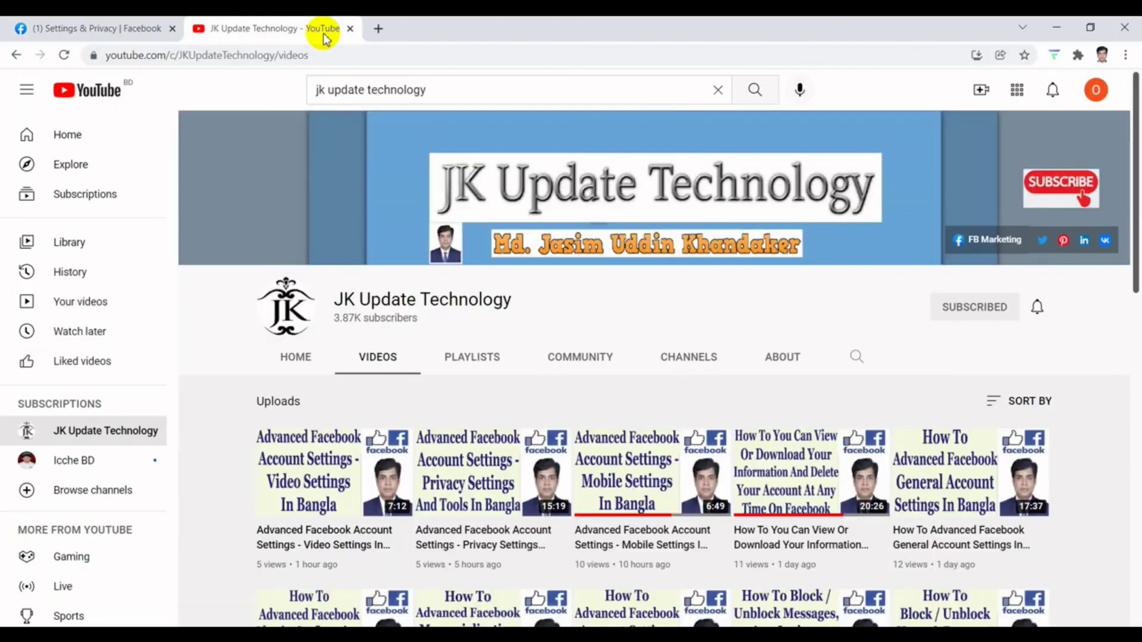